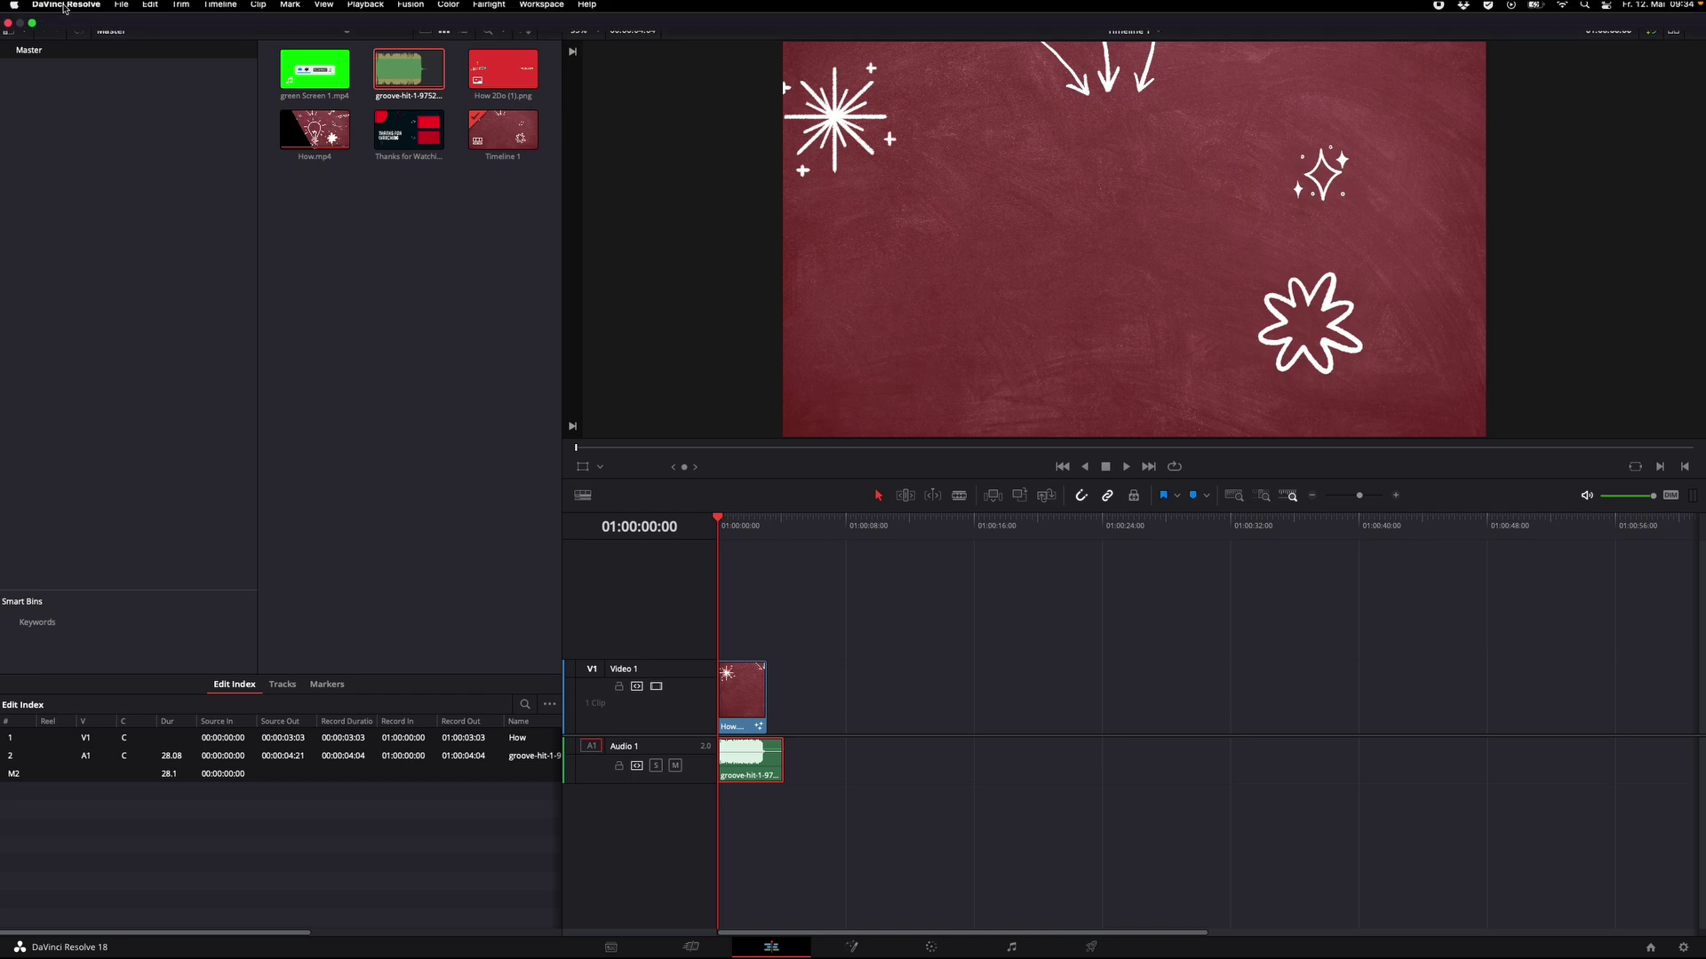
Open DaVinci Resolve Preferences on the System > Video and Audio I/O page.
left_click(64, 7)
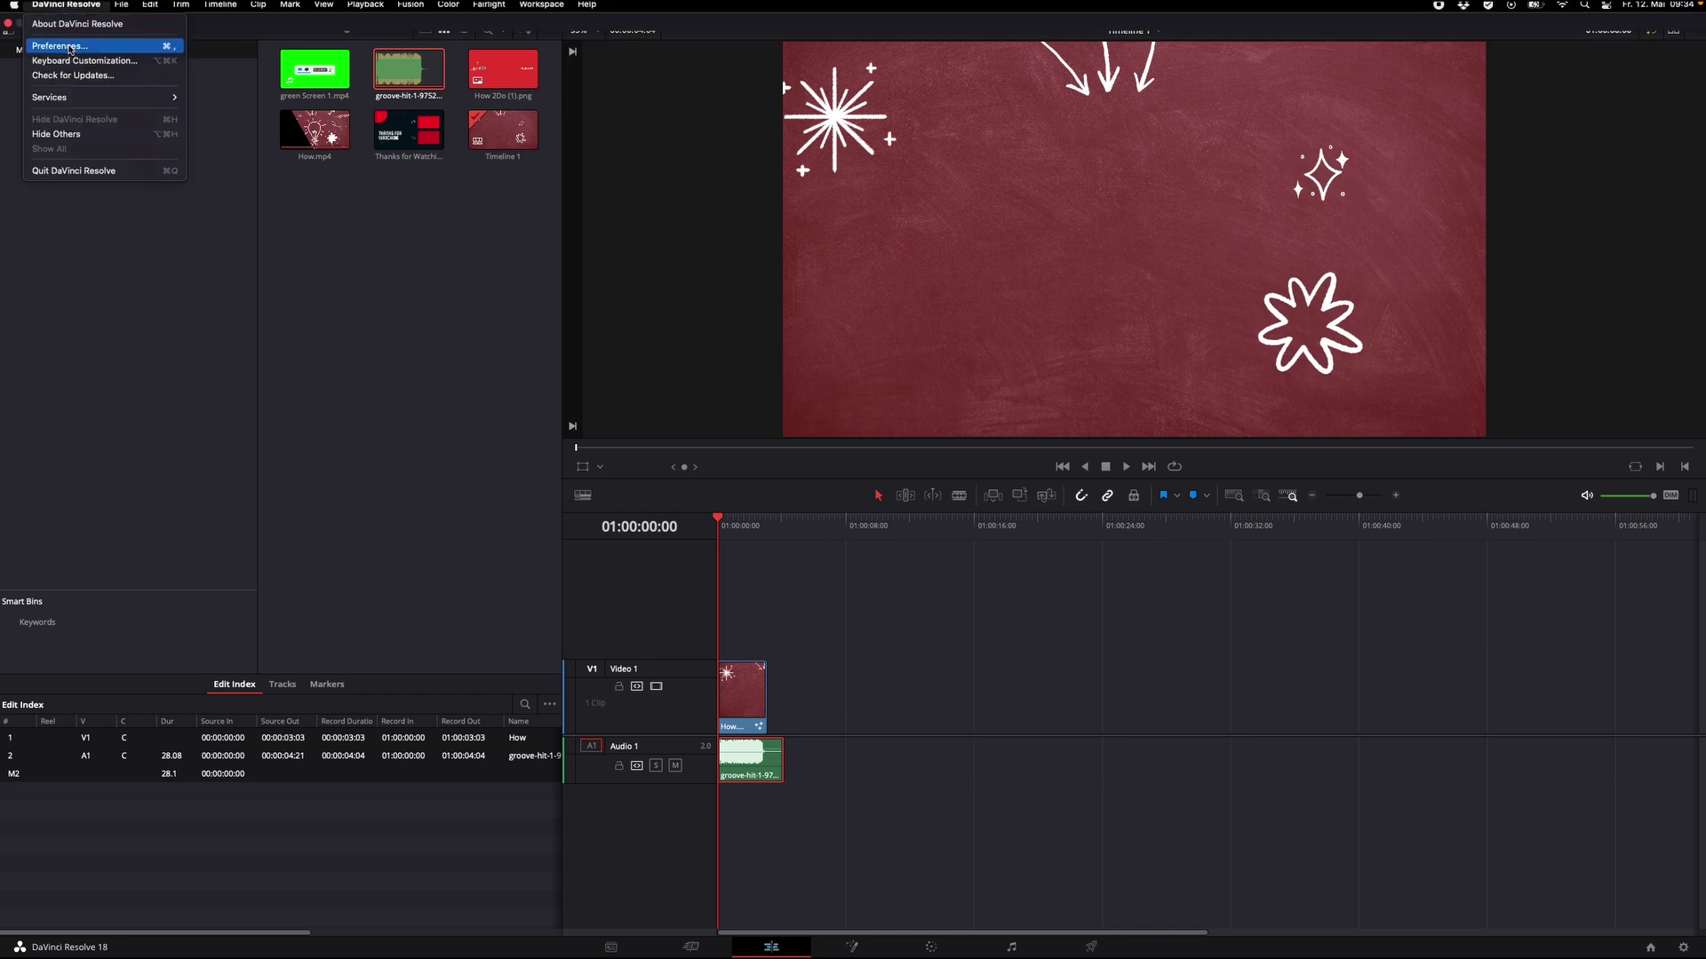
left_click(59, 45)
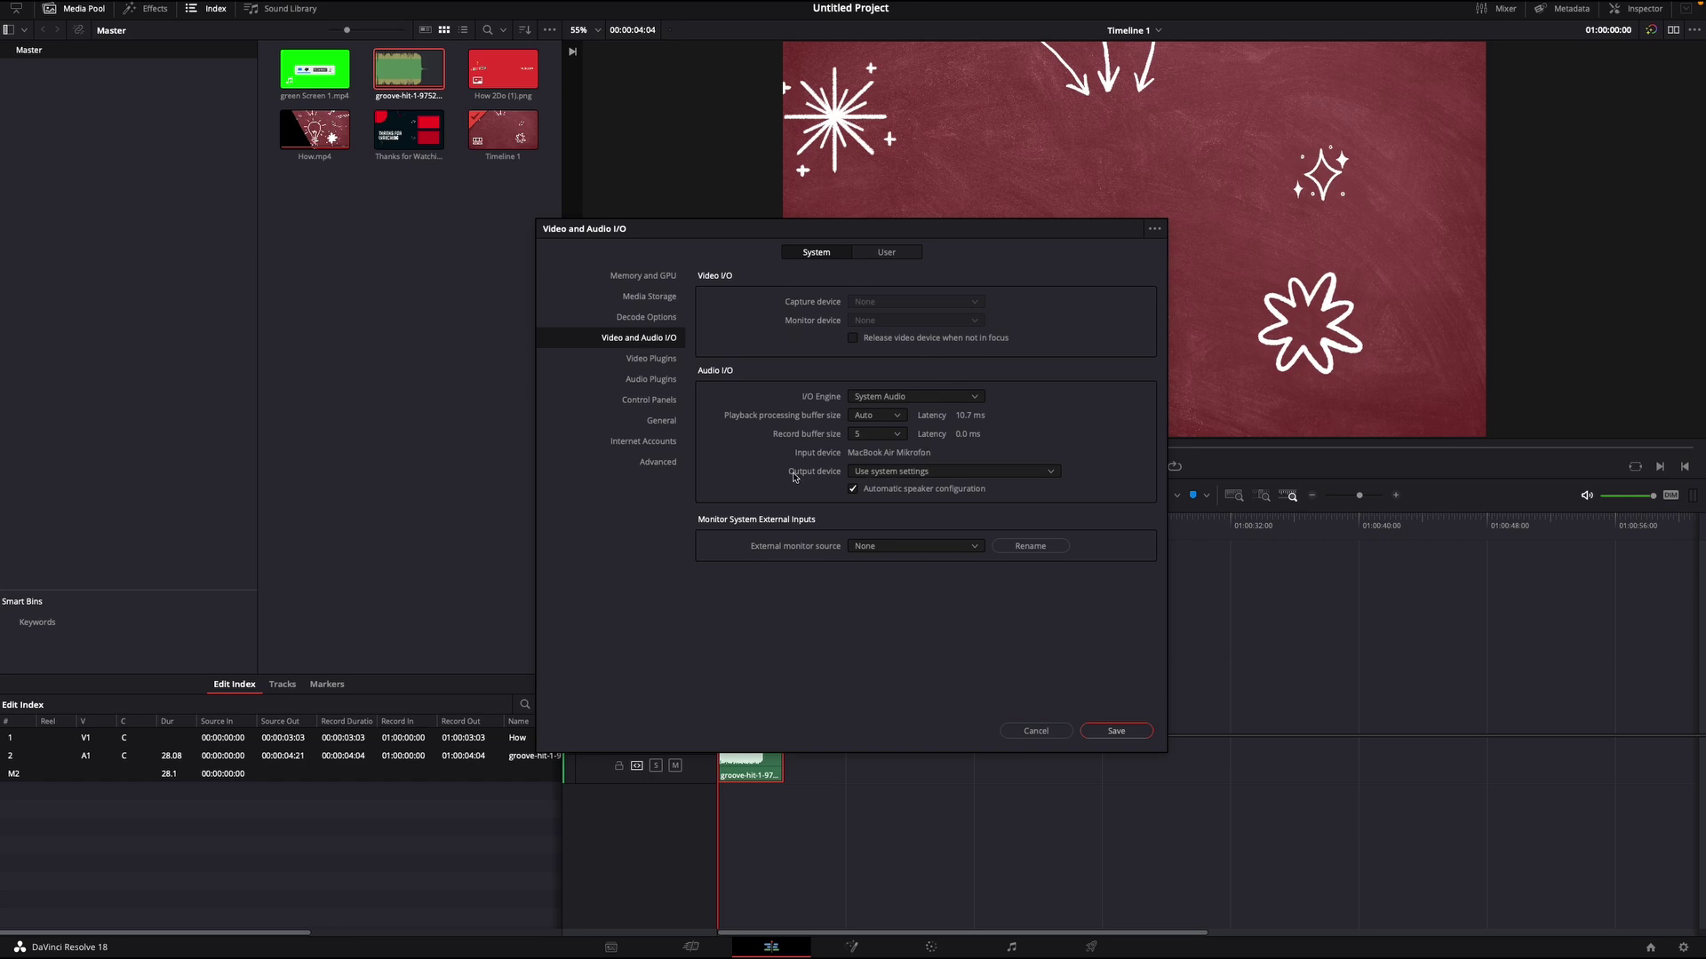
Choose MacBook Air-Lautsprecher as the Audio I/O output device.
left_click(1047, 474)
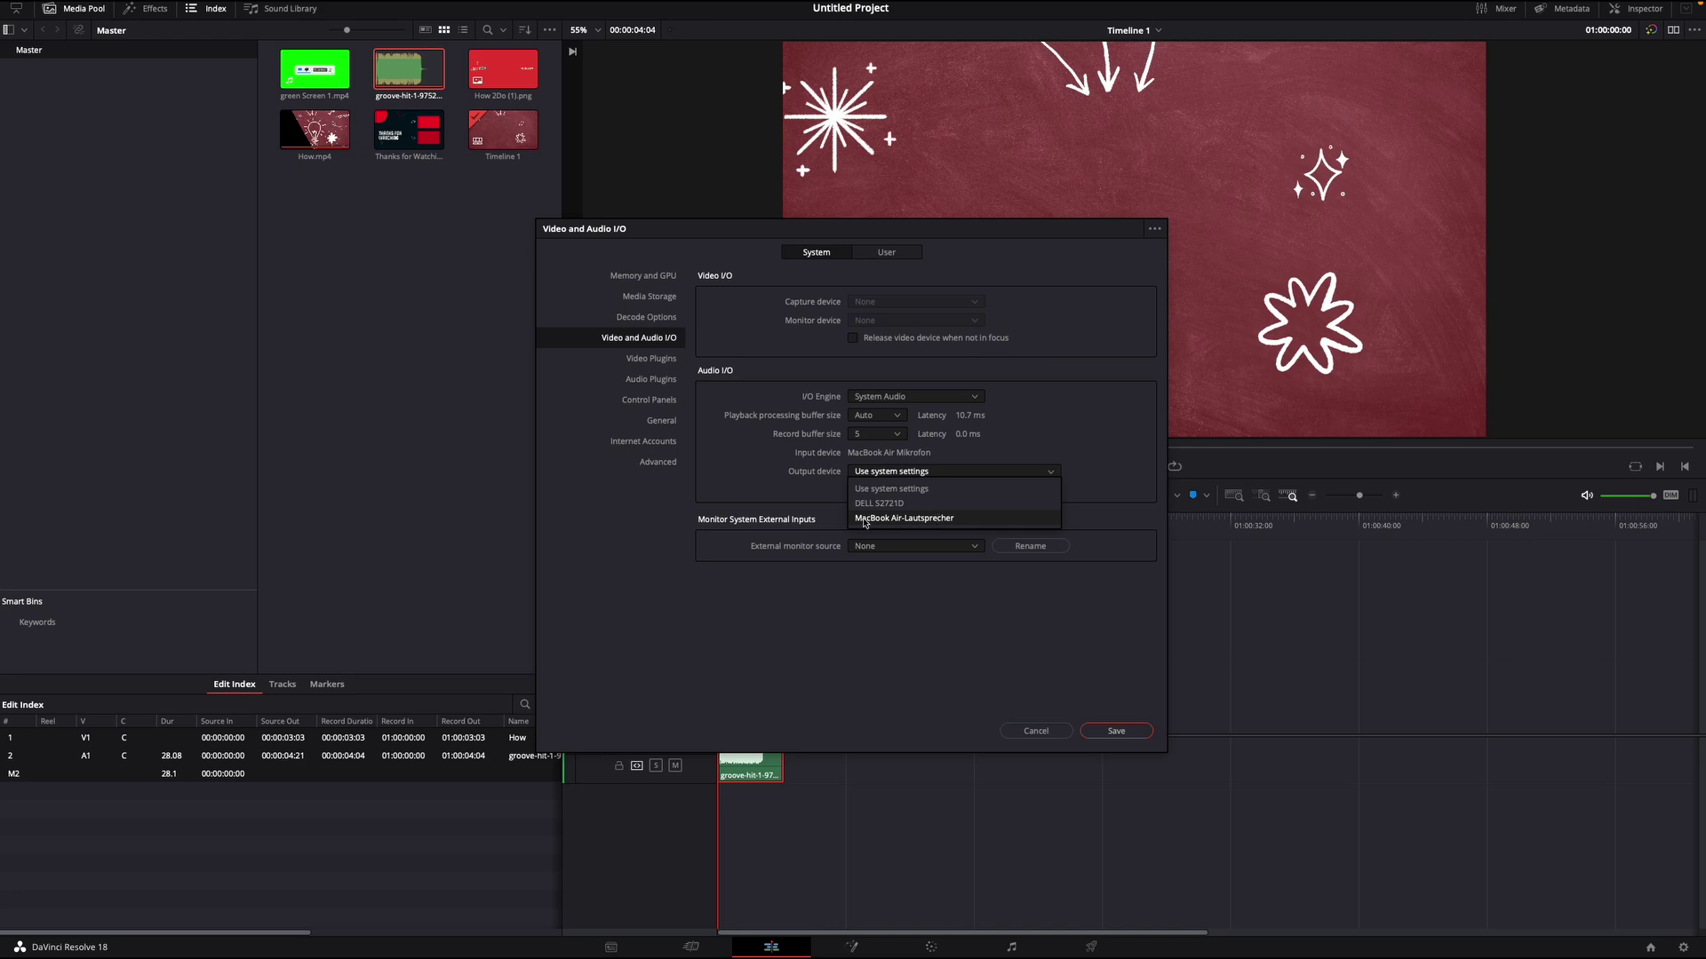
left_click(931, 520)
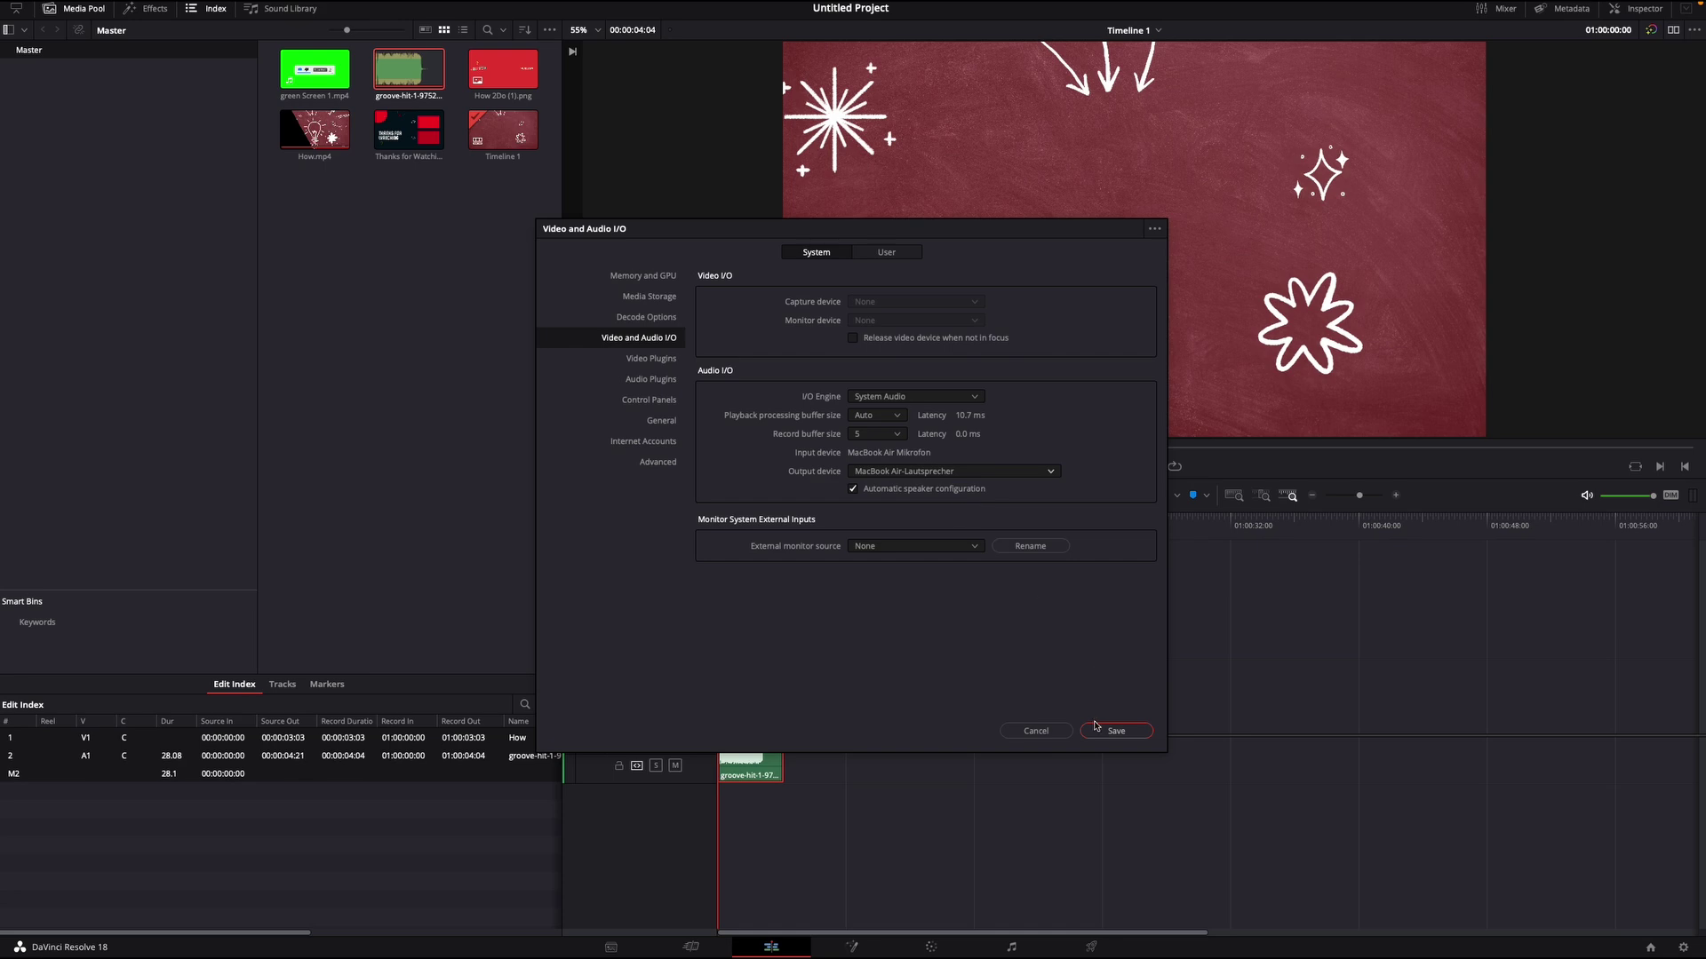
Uncheck Automatic speaker configuration and save the preferences.
left_click(853, 489)
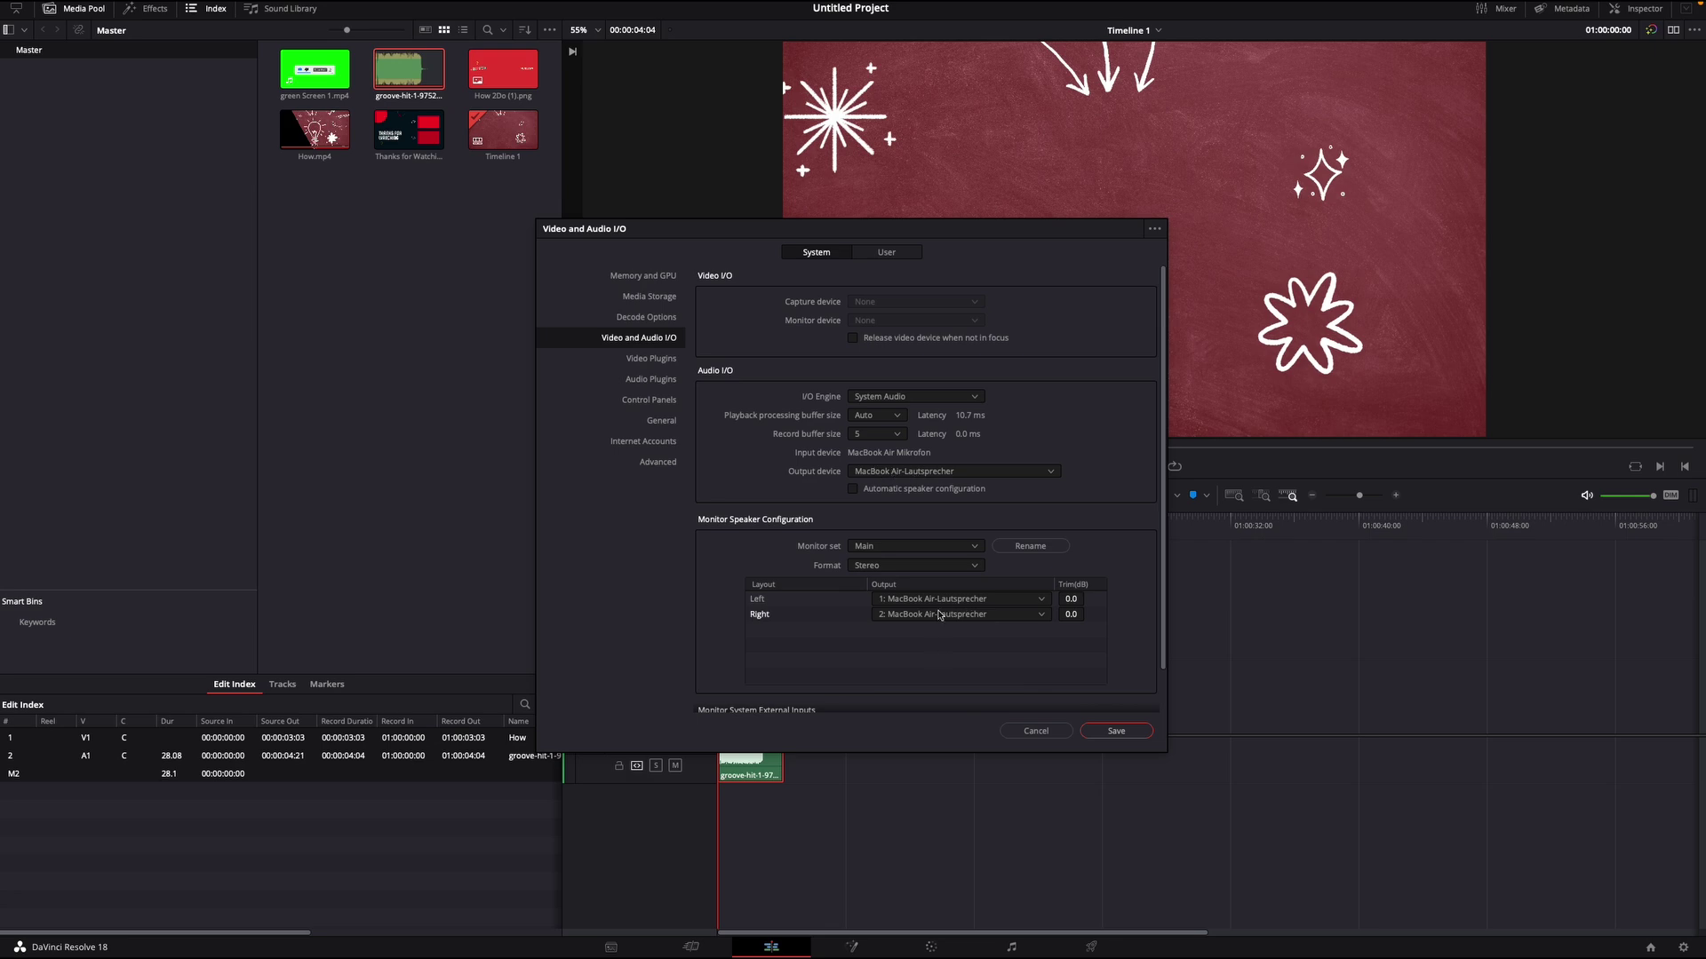
left_click(1116, 730)
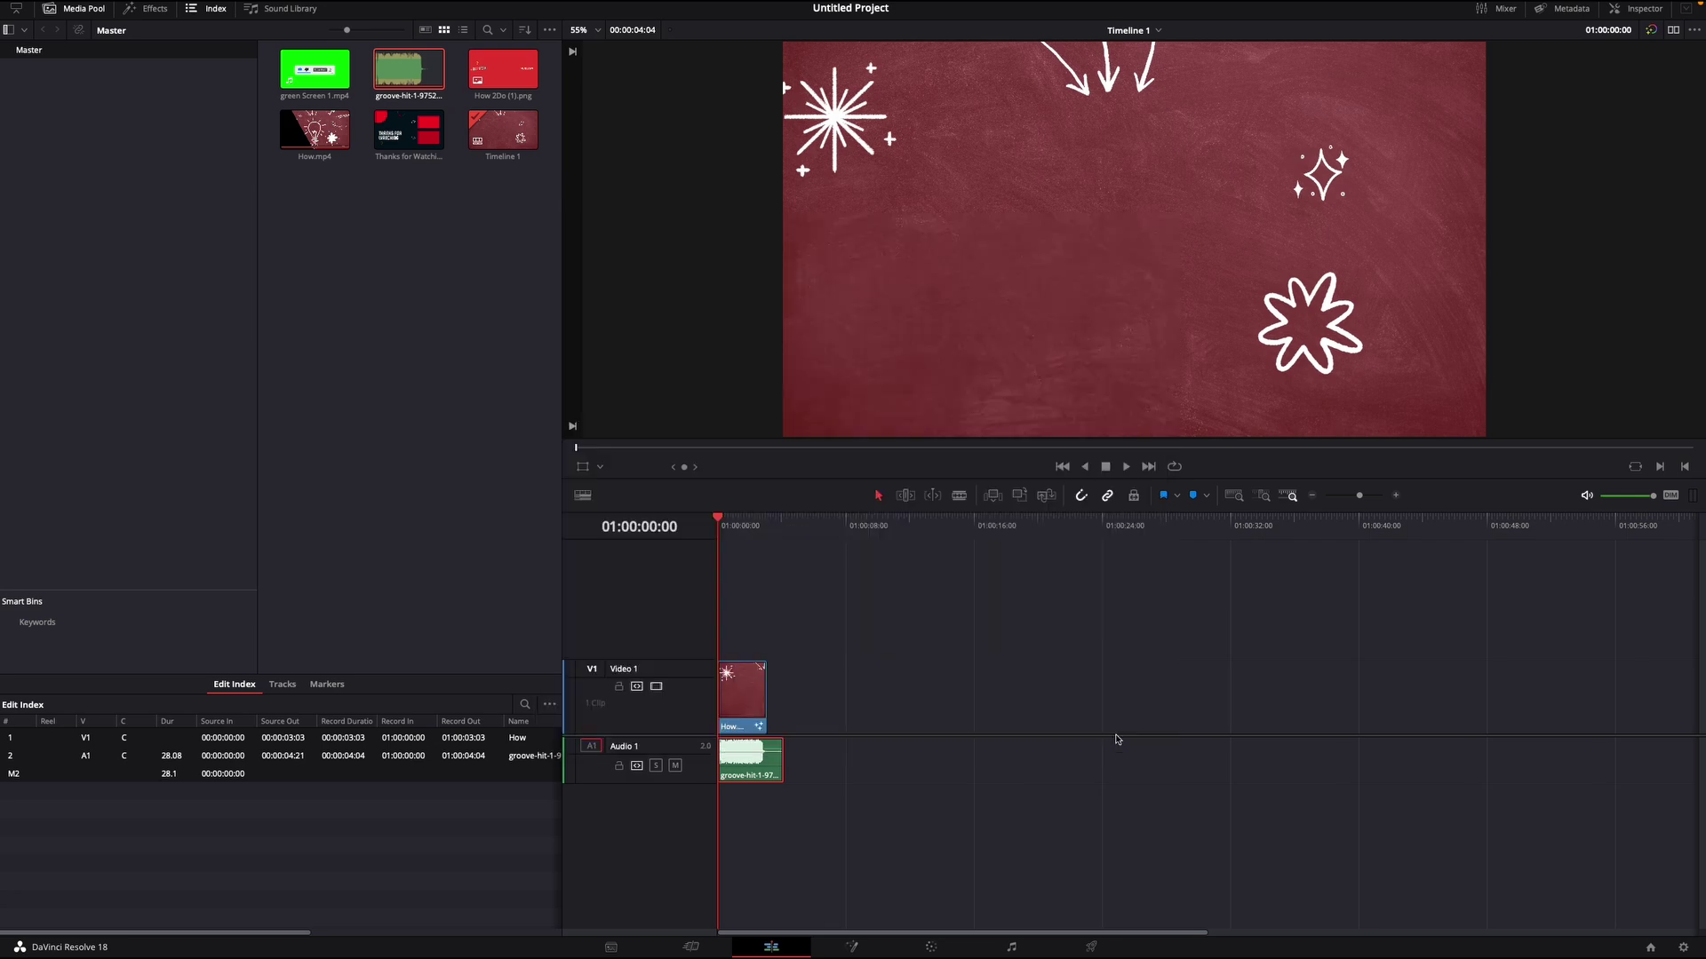